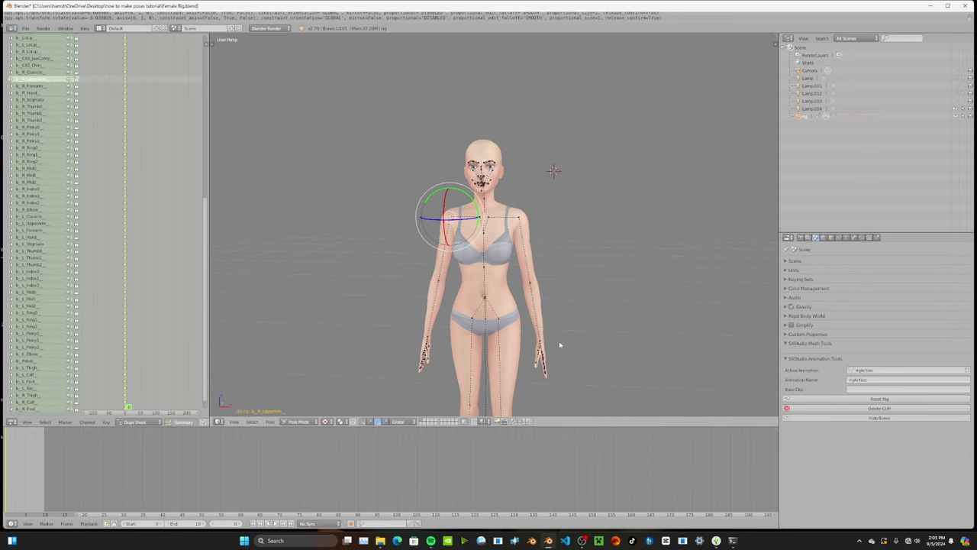
Select all bones of the female rig and insert a LocRot keyframe on them.
middle_drag(560, 353, 564, 246)
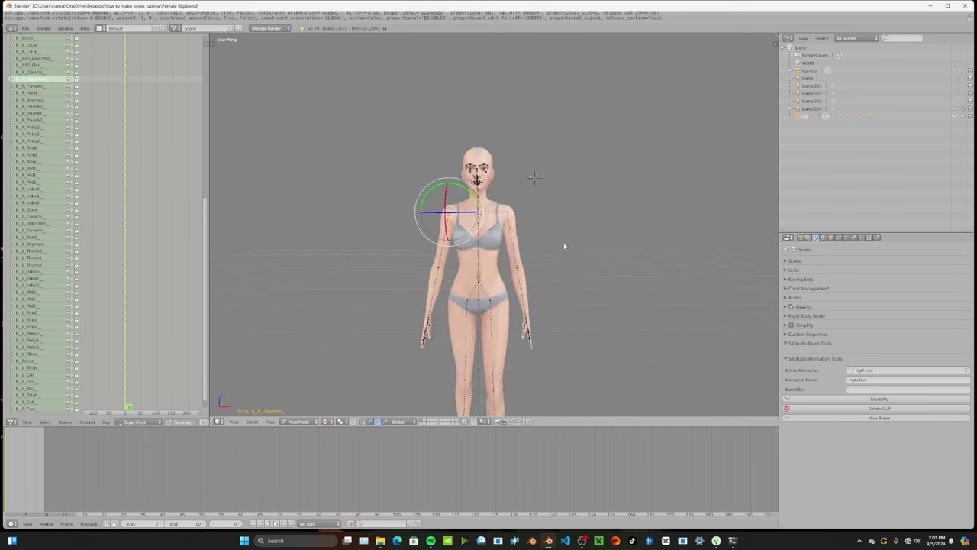
key(a)
key(a)
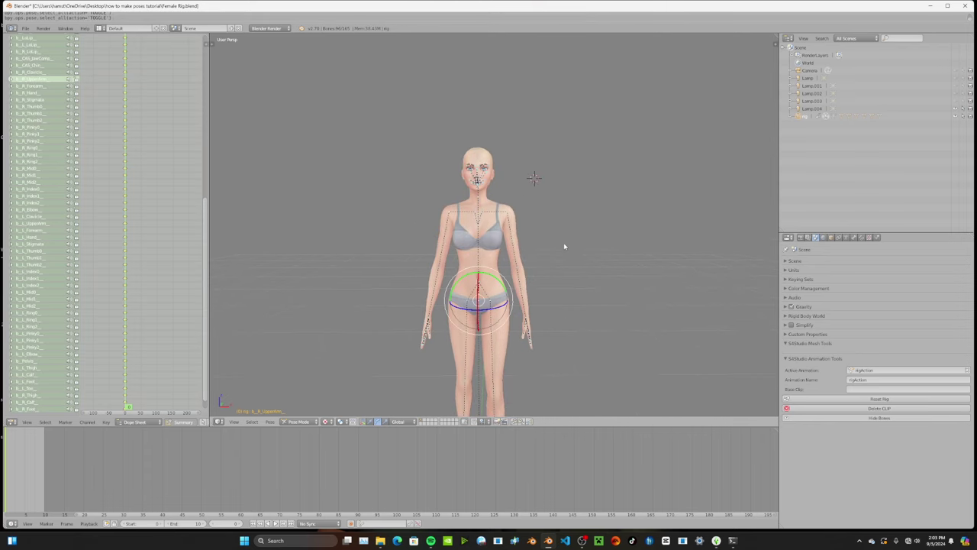
scroll(574, 248, up, 6)
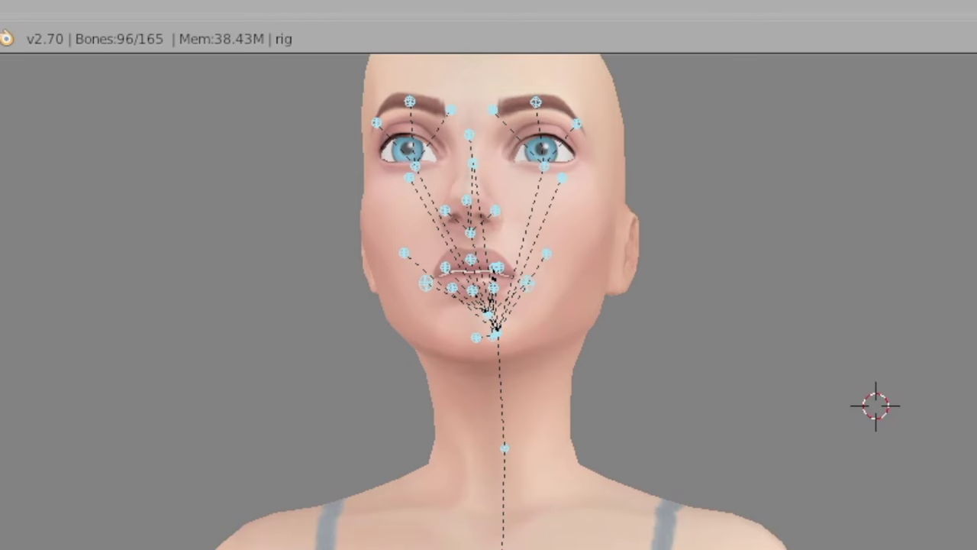
scroll(489, 301, down, 6)
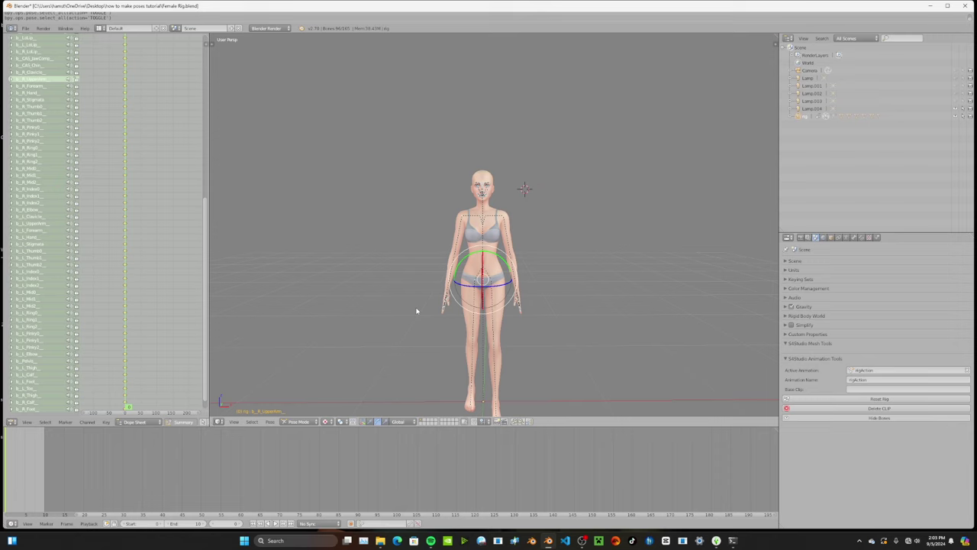
scroll(417, 311, up, 2)
scroll(443, 166, up, 1)
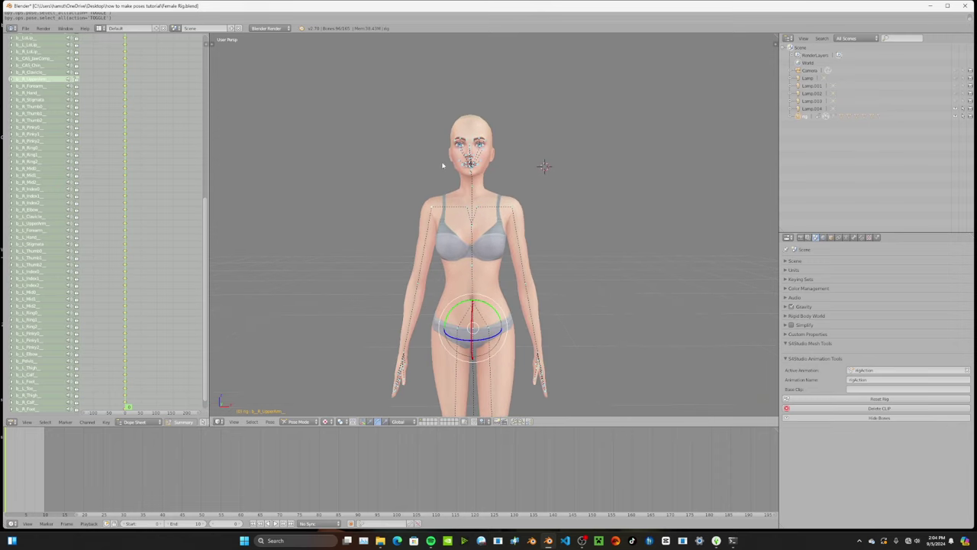
key(i)
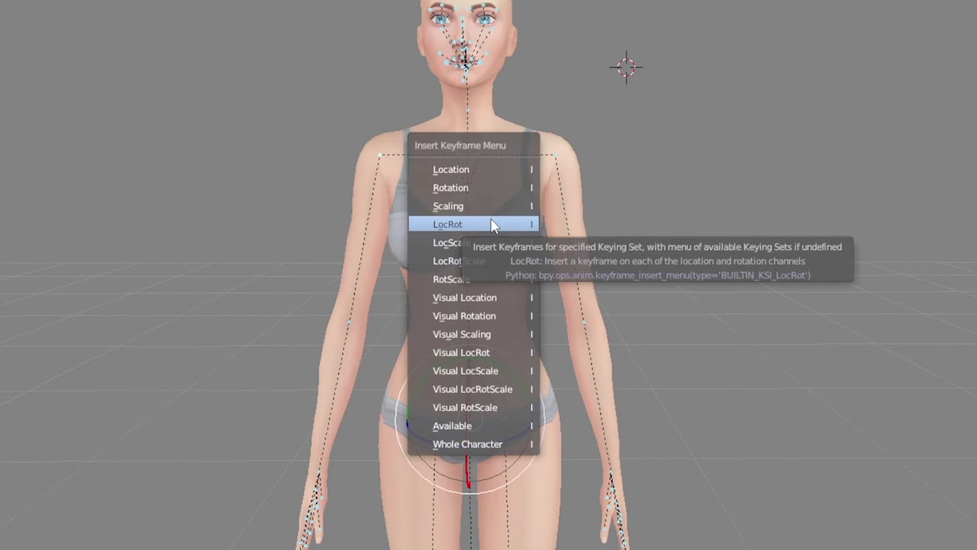
click(492, 224)
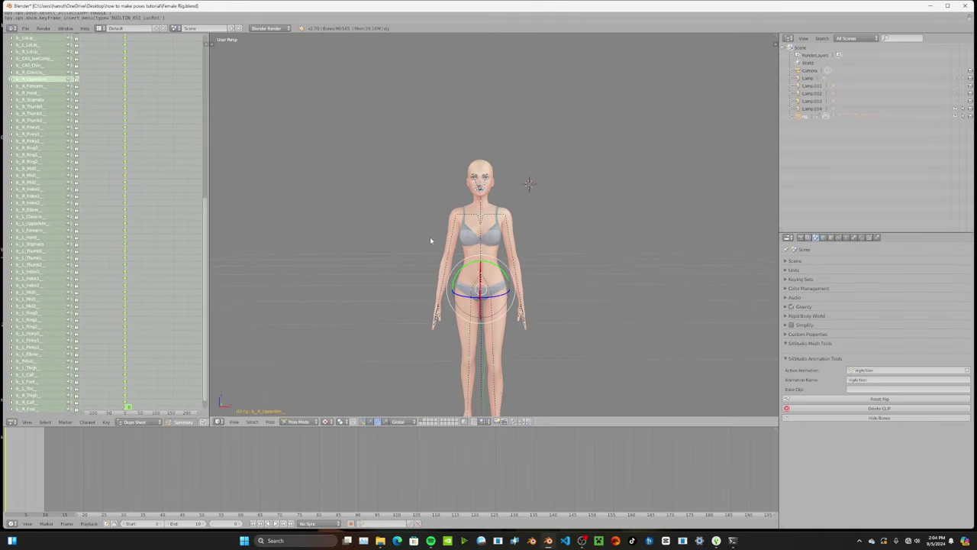
scroll(328, 252, down, 2)
scroll(342, 255, up, 4)
mouse_move(342, 255)
middle_down()
mouse_move(394, 255)
mouse_move(404, 269)
mouse_move(352, 267)
middle_up()
scroll(404, 269, down, 4)
scroll(352, 267, up, 2)
scroll(353, 271, up, 1)
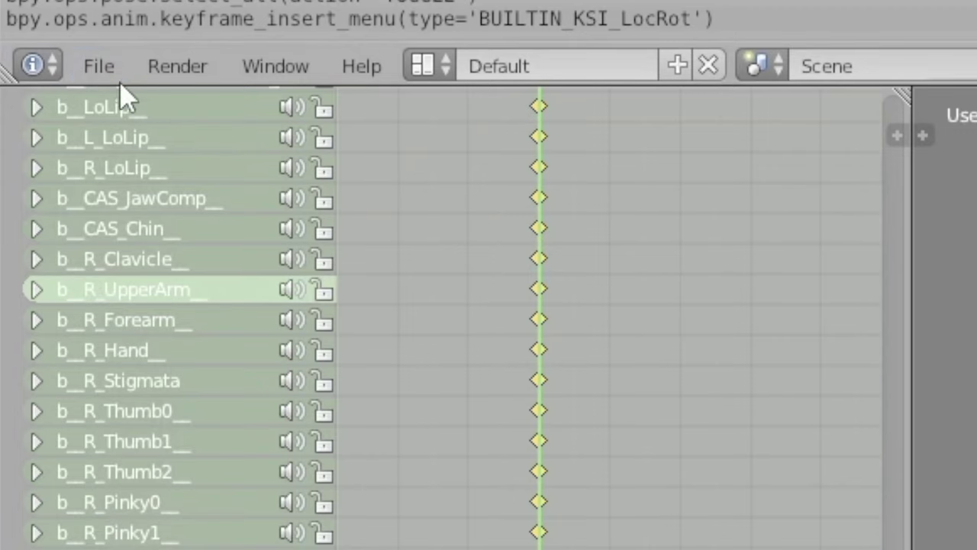
Save the project as a new file named Espresso.blend in the "how to make poses tutorial" folder.
click(28, 30)
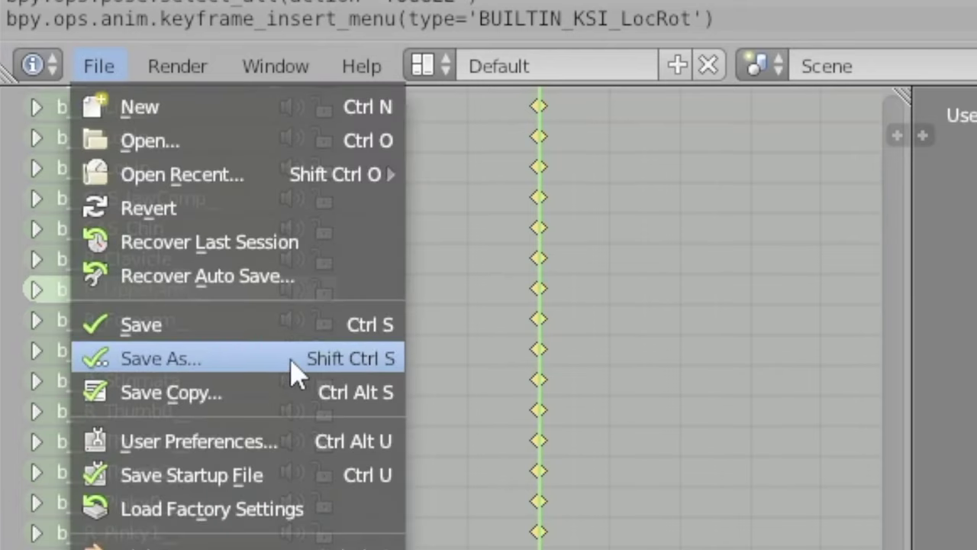
click(297, 360)
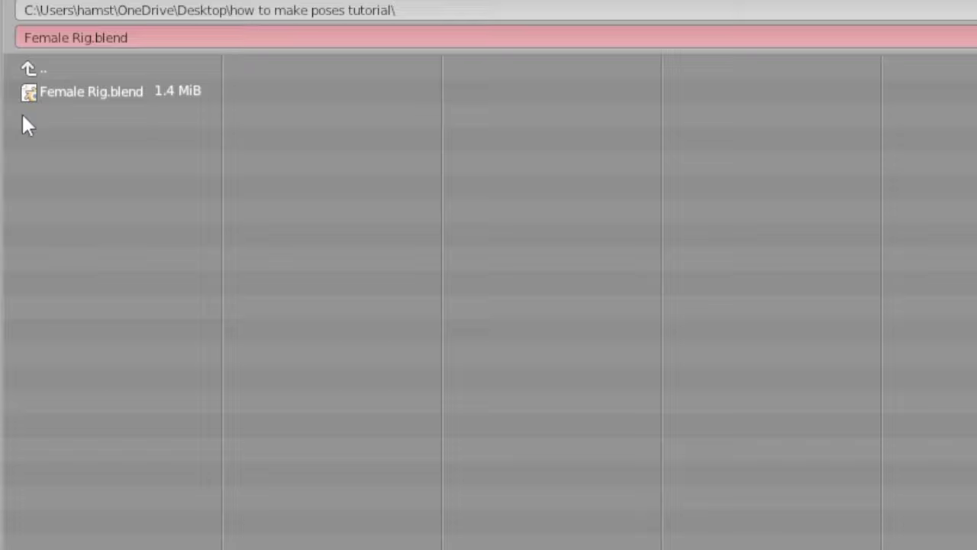
click(74, 39)
click(96, 37)
drag(92, 38, 23, 38)
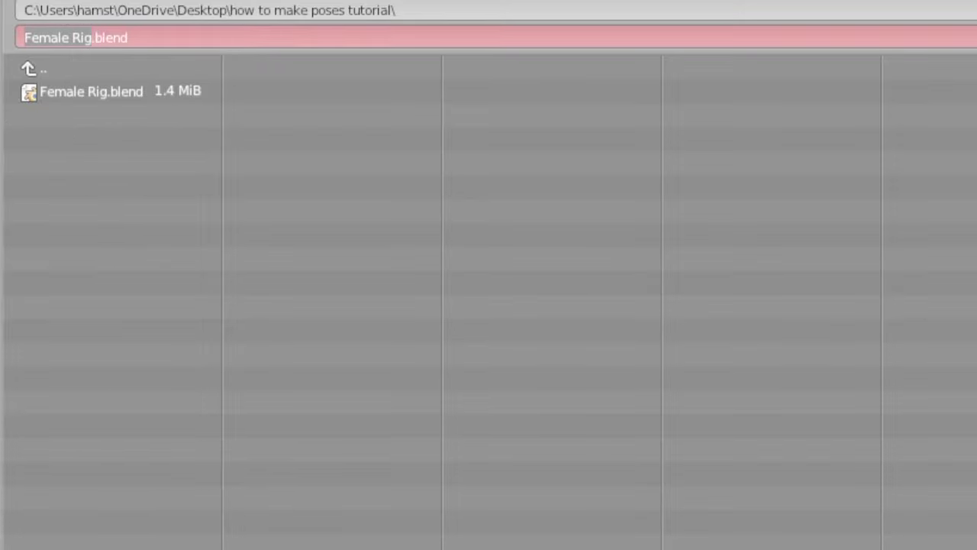
text(Espresso)
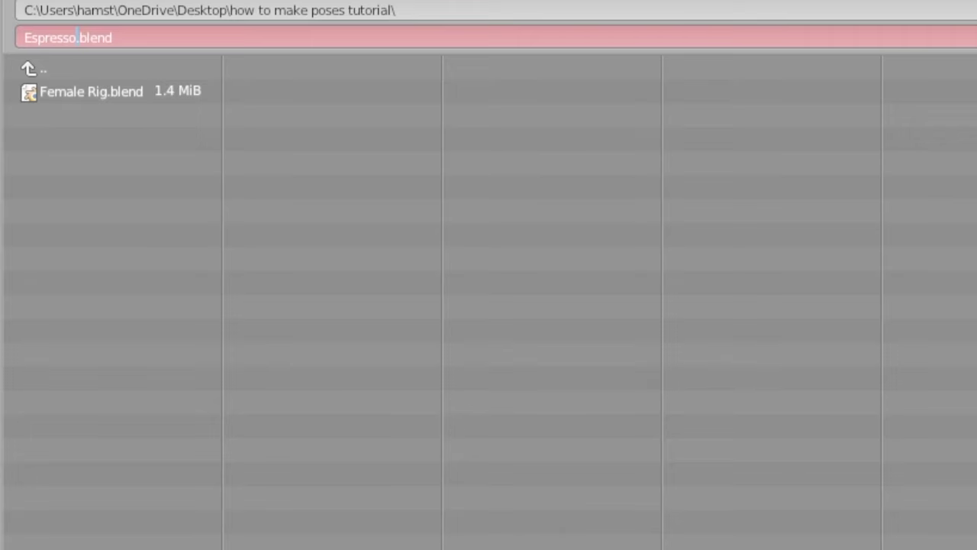
key(Return)
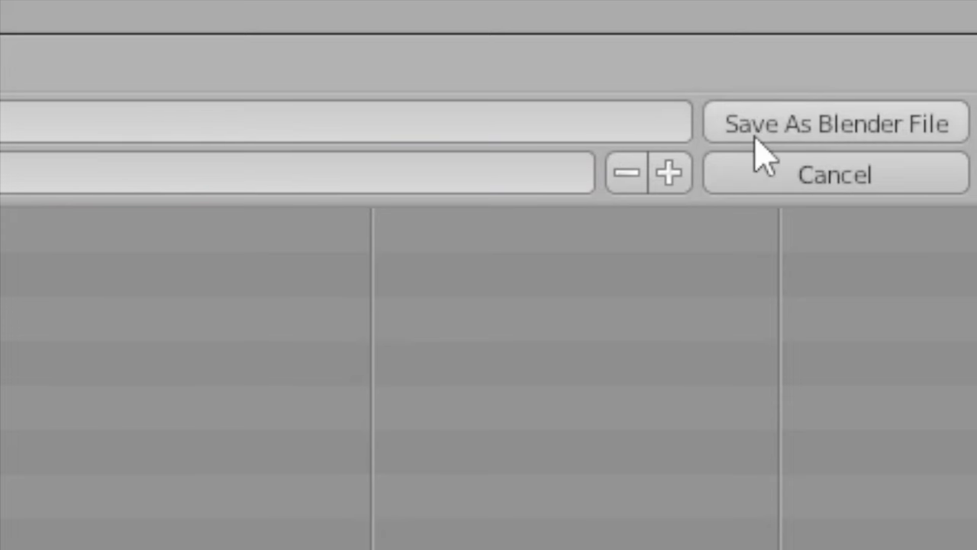
click(757, 135)
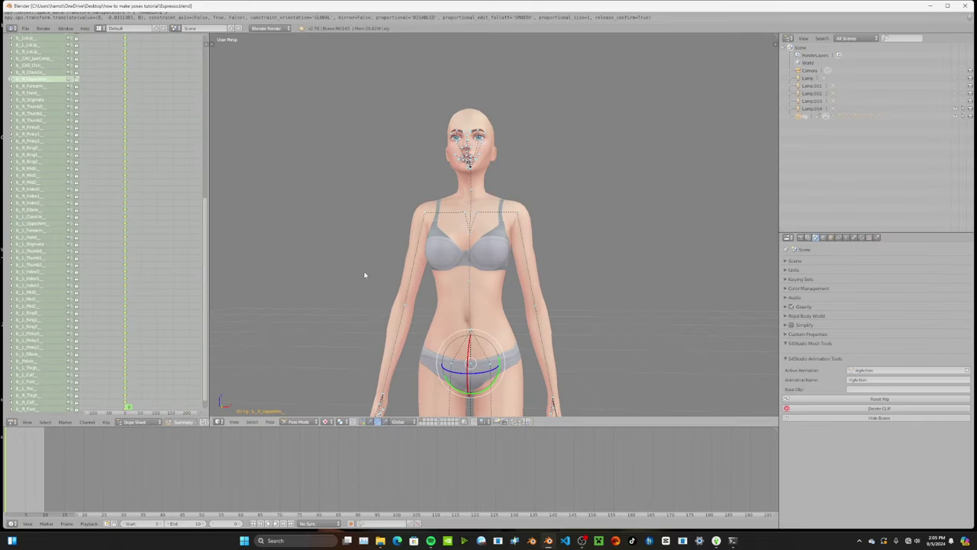
scroll(365, 275, down, 2)
middle_drag(365, 275, 400, 316)
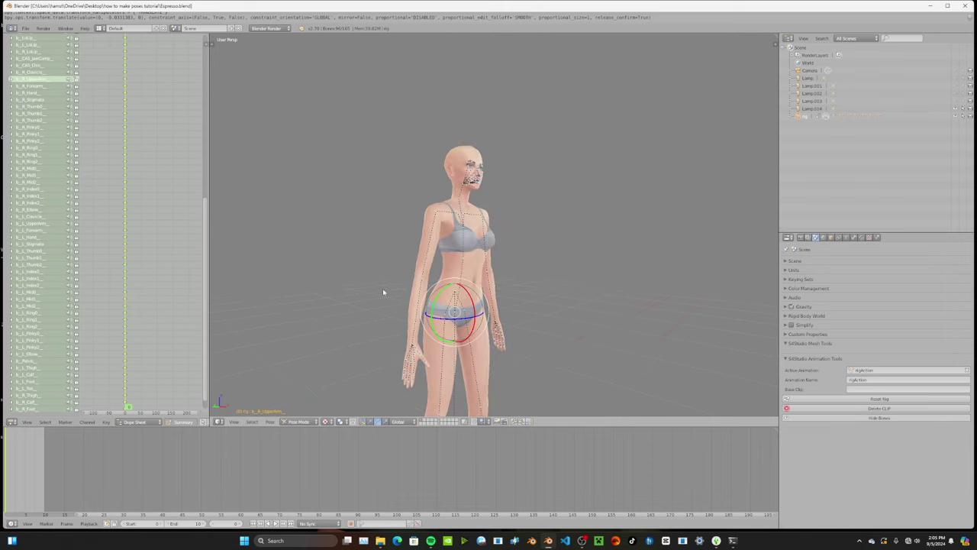
scroll(371, 297, down, 1)
scroll(371, 296, up, 2)
middle_drag(500, 283, 553, 280)
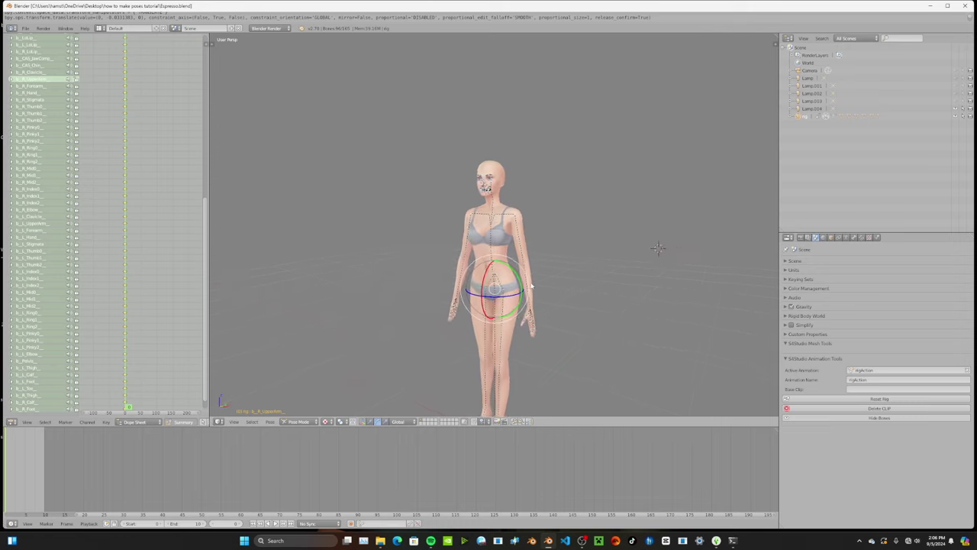
scroll(554, 282, up, 2)
shift+middle_drag(559, 224, 574, 248)
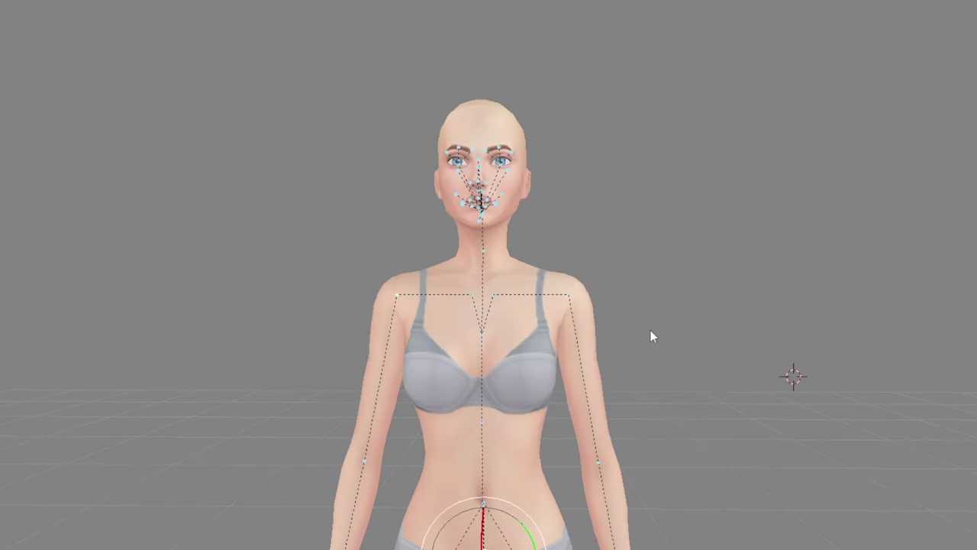
Try swinging the right forearm bone backward and forward at the elbow, and undo the rotation.
middle_drag(651, 336, 786, 343)
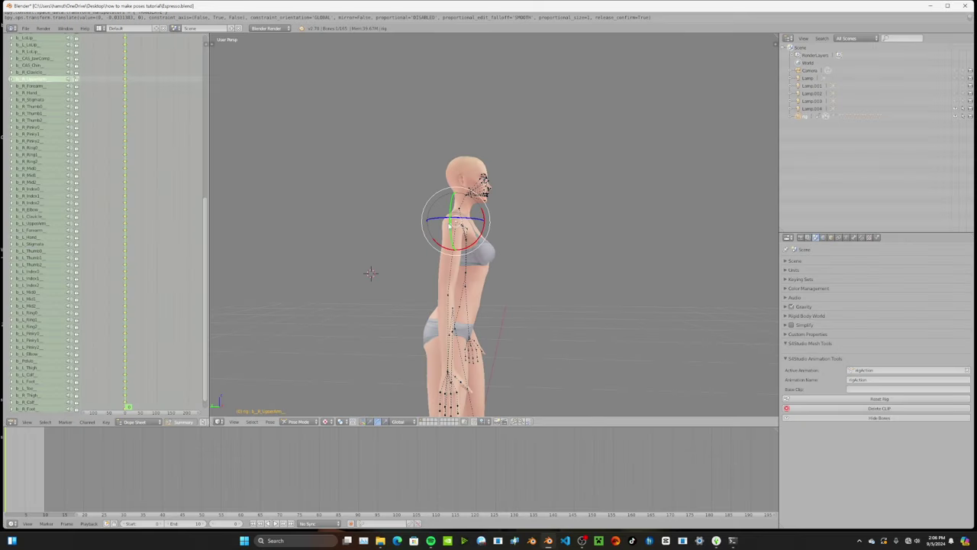
right_click(446, 301)
key(r)
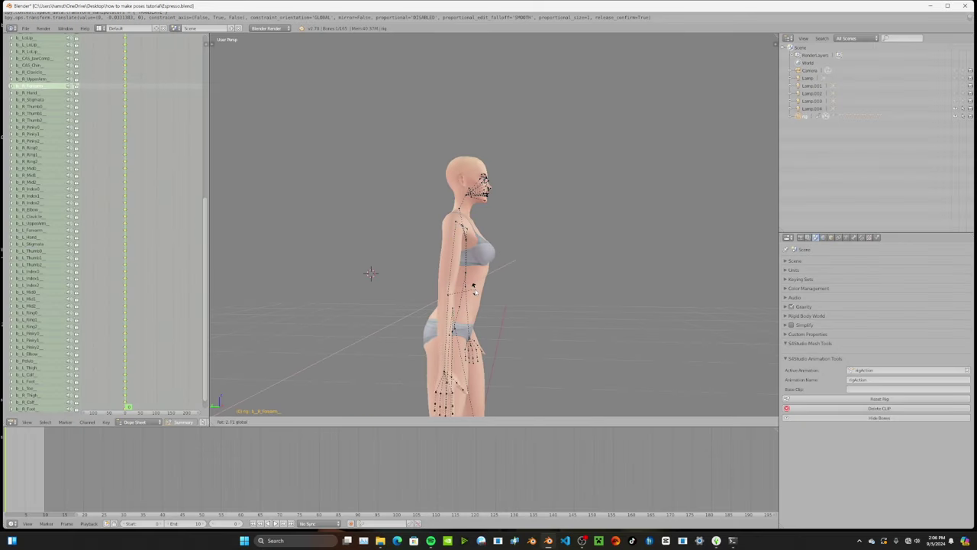
click(459, 273)
key(r)
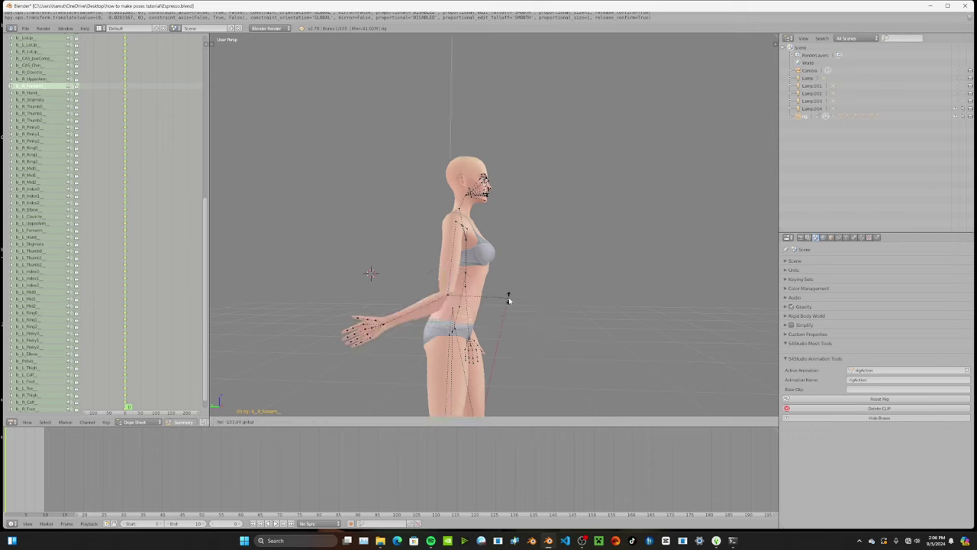
click(418, 302)
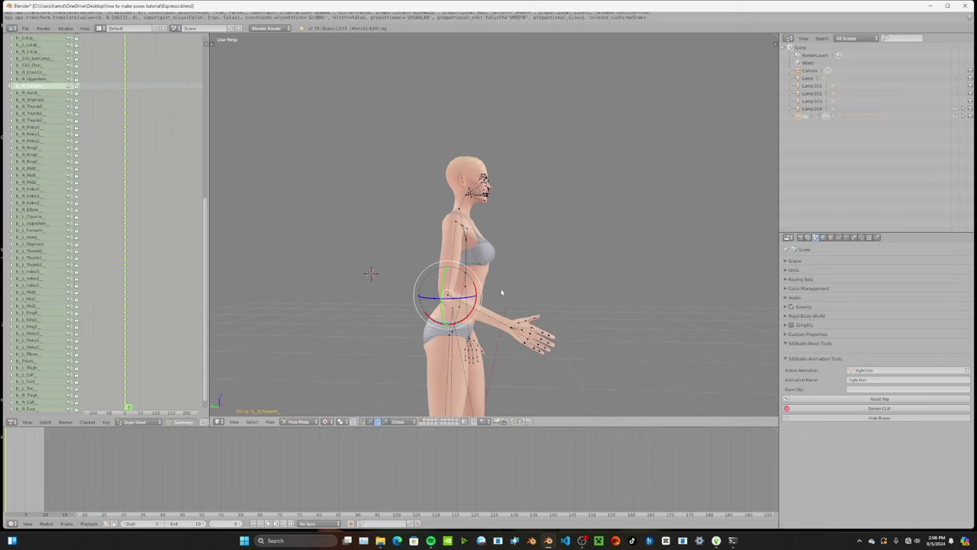
key(ctrl+z)
middle_drag(502, 286, 424, 282)
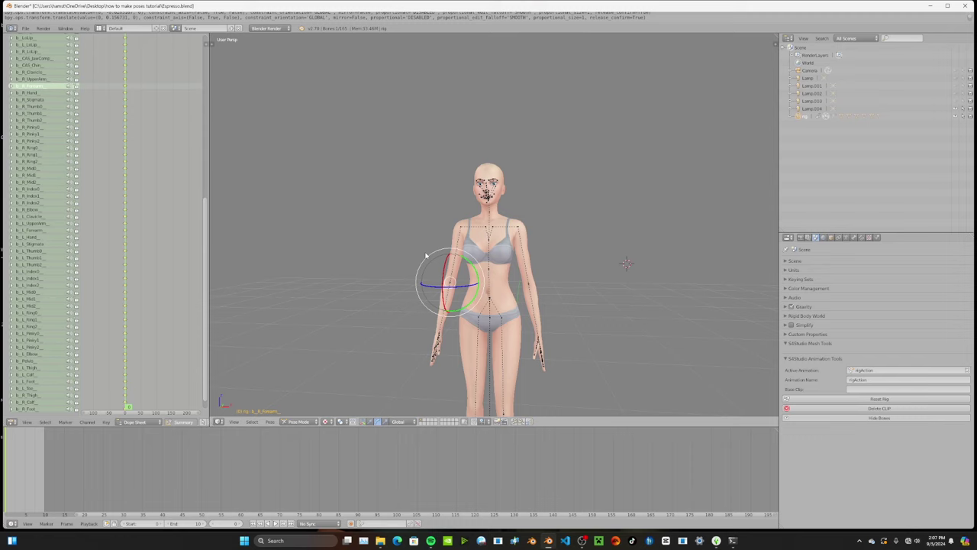
Rotate the right upper arm away from the body and bend the forearm so the hand rests near the hip.
middle_drag(426, 256, 523, 236)
scroll(514, 233, down, 4)
scroll(420, 246, up, 3)
right_click(438, 187)
drag(418, 159, 404, 144)
right_click(376, 271)
drag(370, 210, 353, 233)
right_click(414, 189)
scroll(419, 168, down, 2)
drag(444, 142, 432, 153)
right_click(415, 252)
mouse_move(394, 199)
mouse_down()
mouse_move(410, 207)
mouse_move(401, 215)
mouse_up()
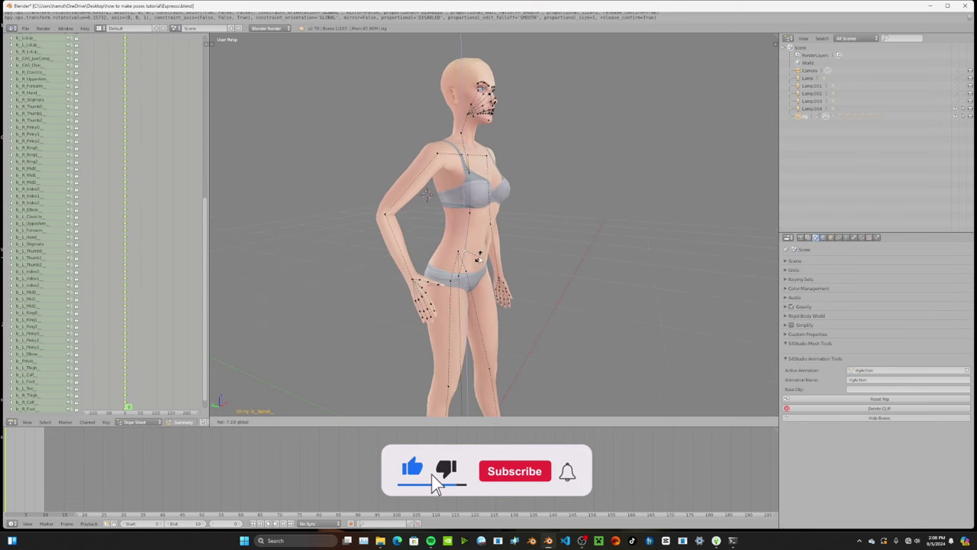
Rotate the spine to adjust the lean of the upper body.
right_click(468, 165)
drag(450, 168, 452, 158)
middle_drag(458, 161, 434, 207)
drag(441, 183, 449, 194)
middle_drag(488, 221, 497, 180)
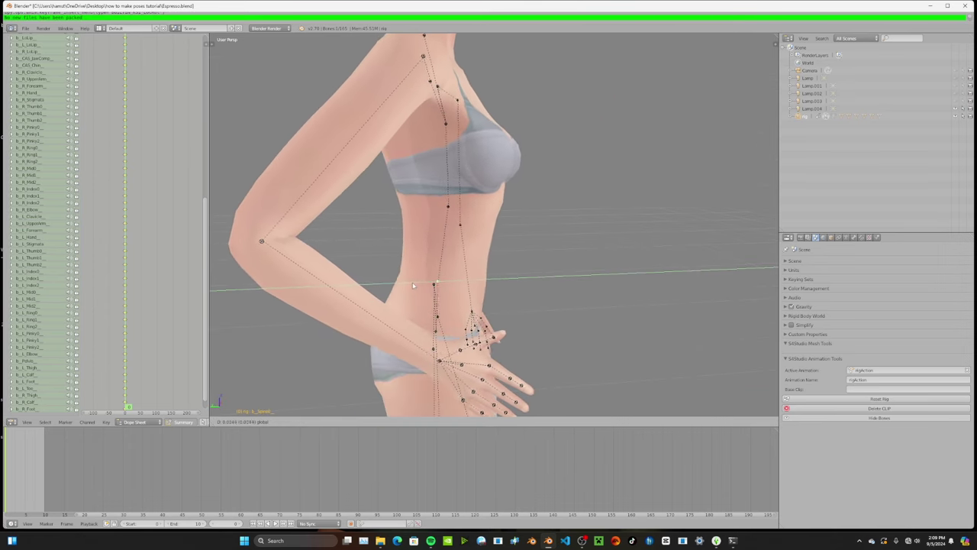
Move the base spine bone along the global Y axis to shift the torso front to back.
mouse_move(413, 286)
mouse_down()
mouse_move(392, 286)
mouse_move(407, 285)
mouse_up()
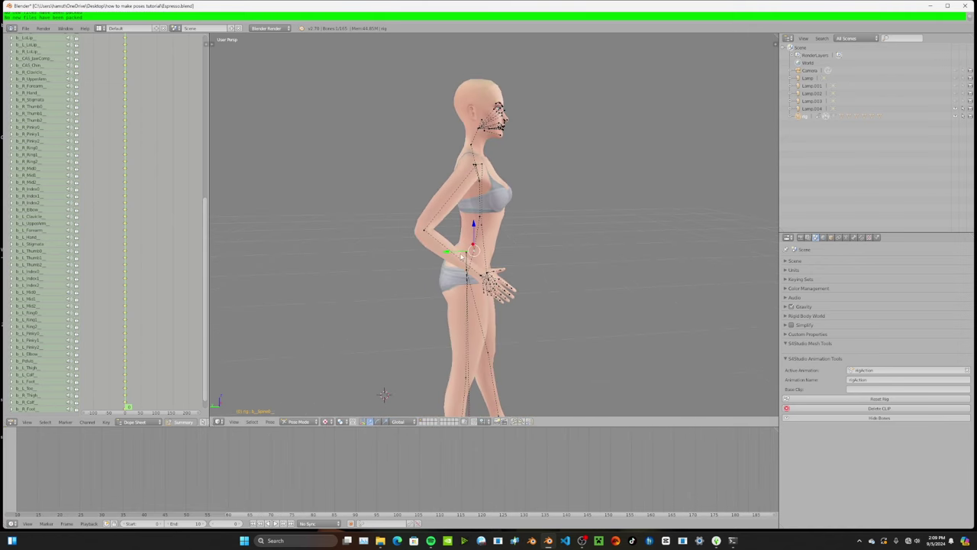
key(g)
key(y)
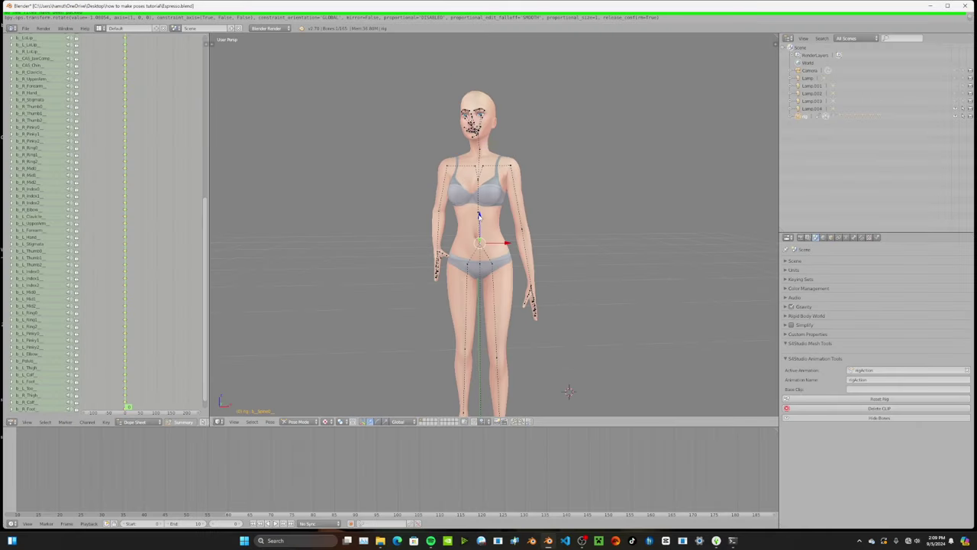
Try moving the base spine bone vertically along the Z axis, and undo the move.
key(g)
key(z)
mouse_move(479, 196)
mouse_down()
mouse_move(479, 239)
mouse_move(479, 211)
mouse_up()
key(ctrl+z)
scroll(479, 221, up, 2)
scroll(479, 223, down, 3)
middle_drag(478, 223, 507, 223)
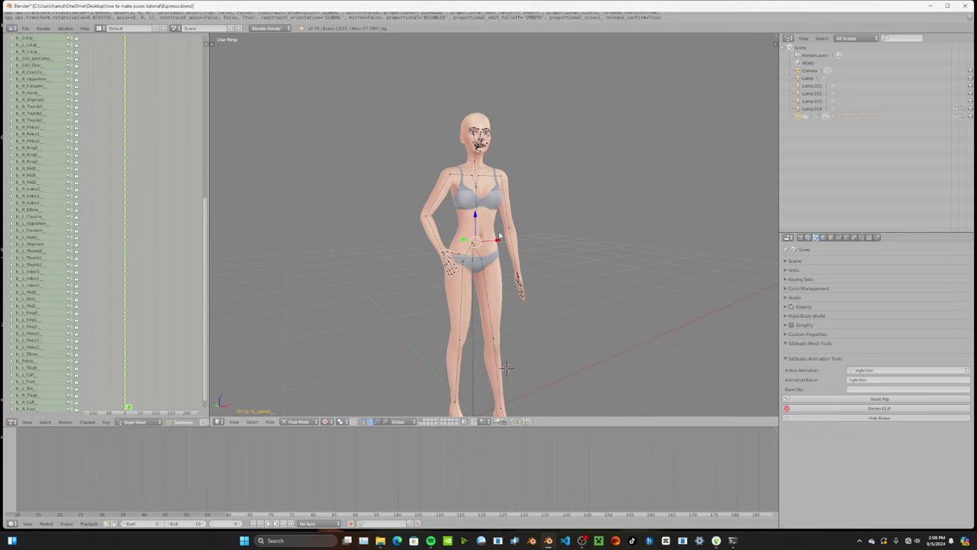
Move the base spine bone up and down along the global Z axis to adjust the torso's height.
scroll(475, 227, up, 2)
drag(469, 225, 469, 220)
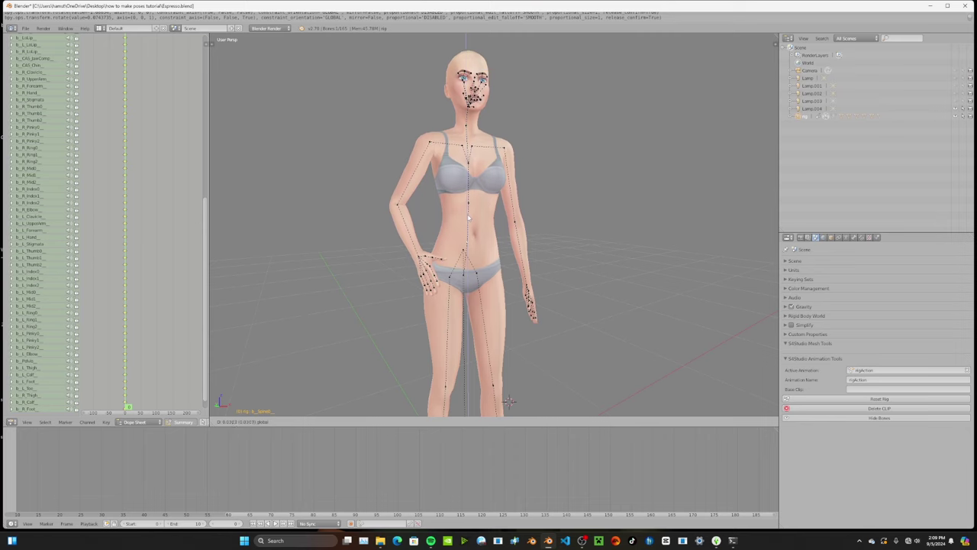
click(458, 215)
scroll(458, 215, down, 4)
middle_drag(458, 216, 440, 205)
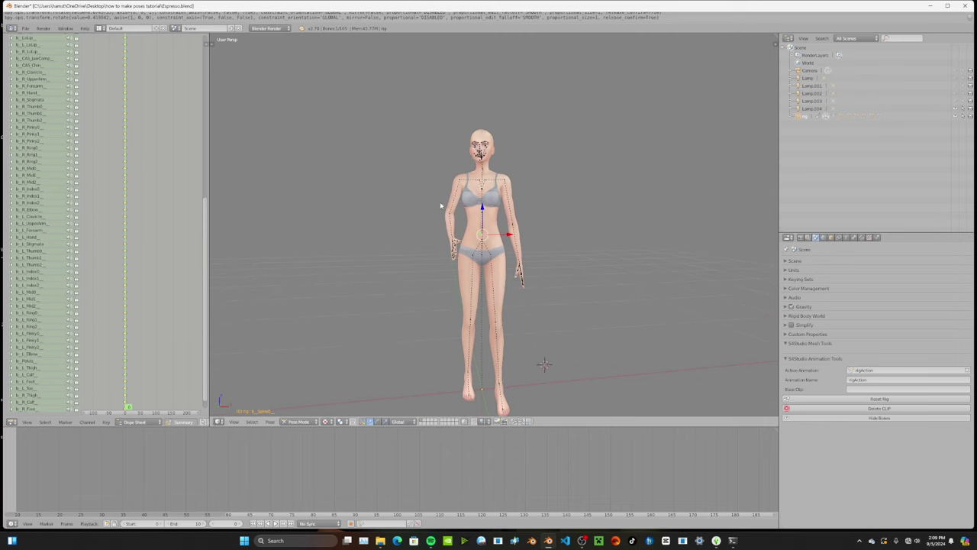
scroll(409, 246, up, 2)
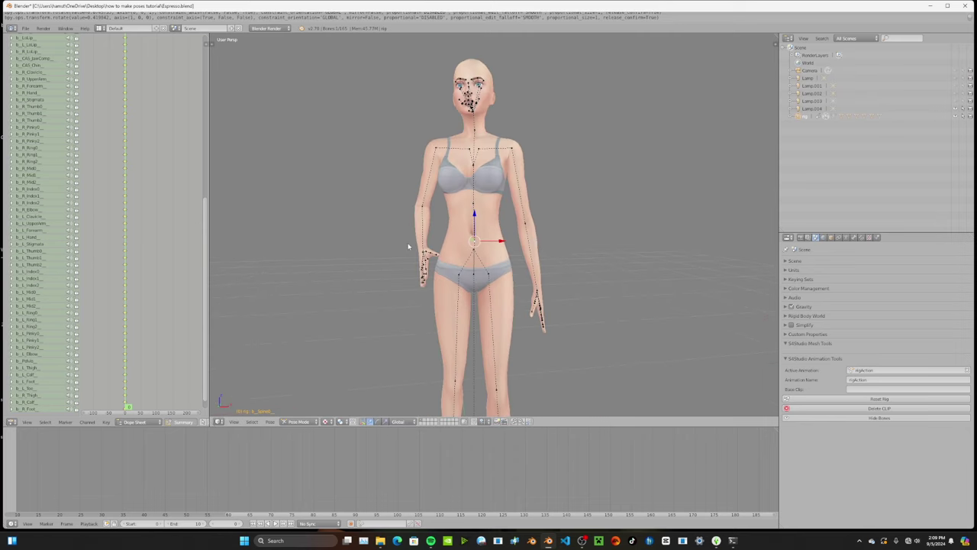
key(g)
key(z)
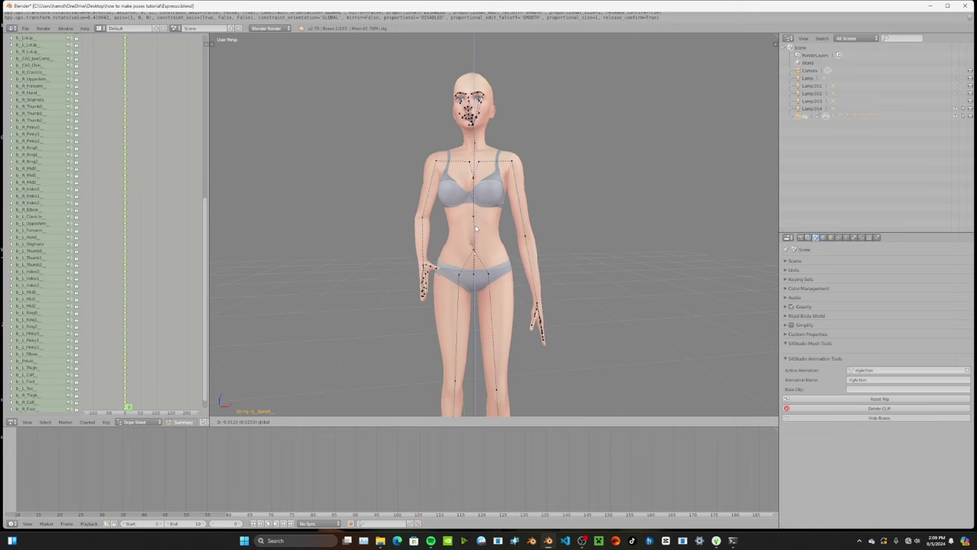
click(475, 228)
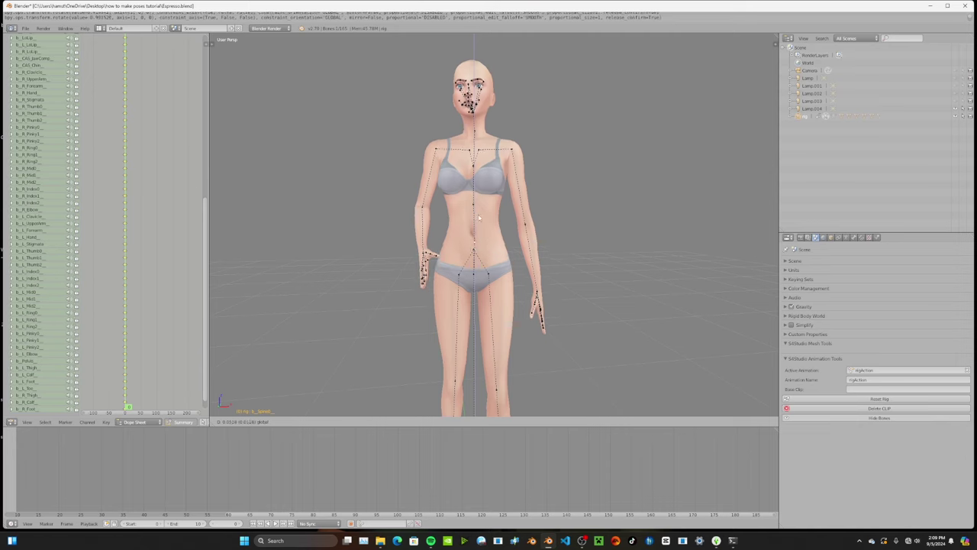
Shift the base spine bone sideways along the global X axis toward the figure's left hip.
scroll(483, 259, up, 2)
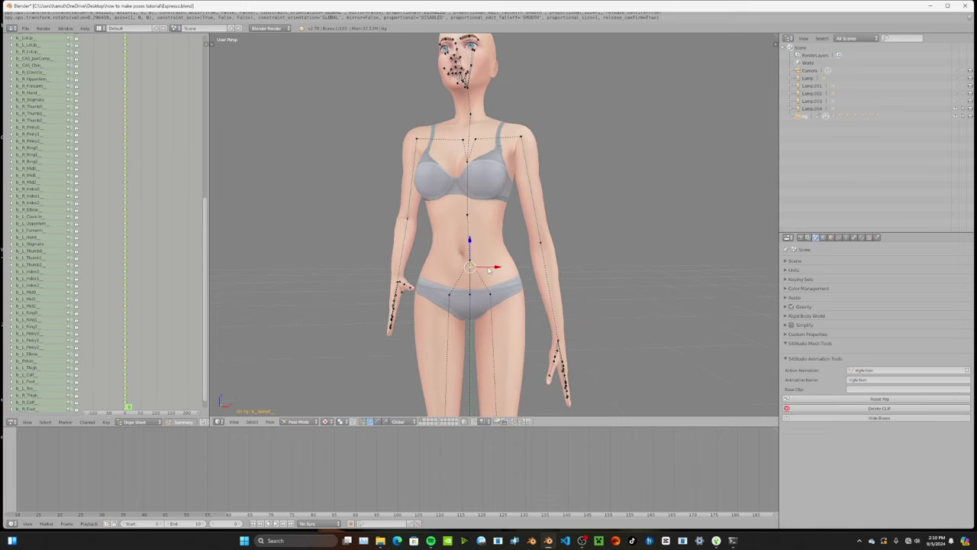
key(ctrl+alt+space)
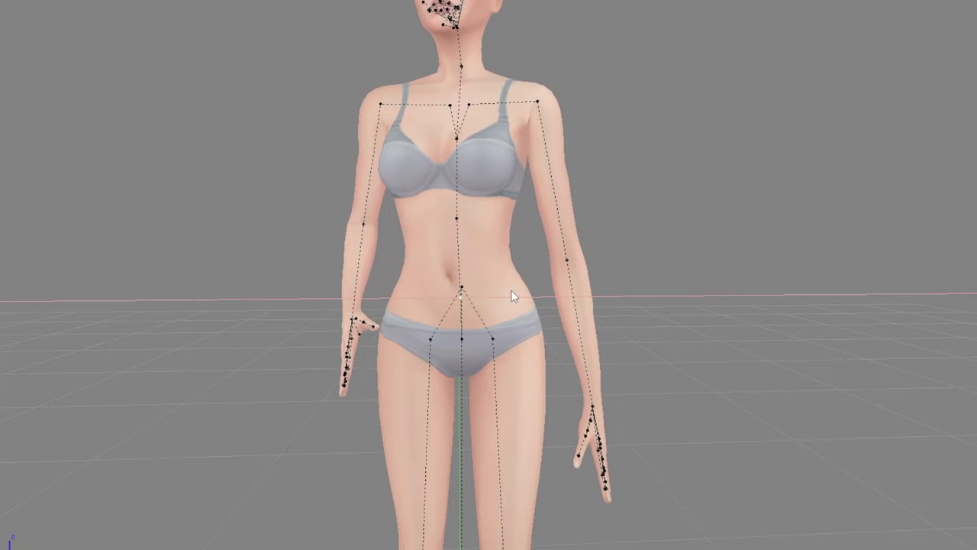
key(ctrl+alt+space)
drag(512, 259, 512, 259)
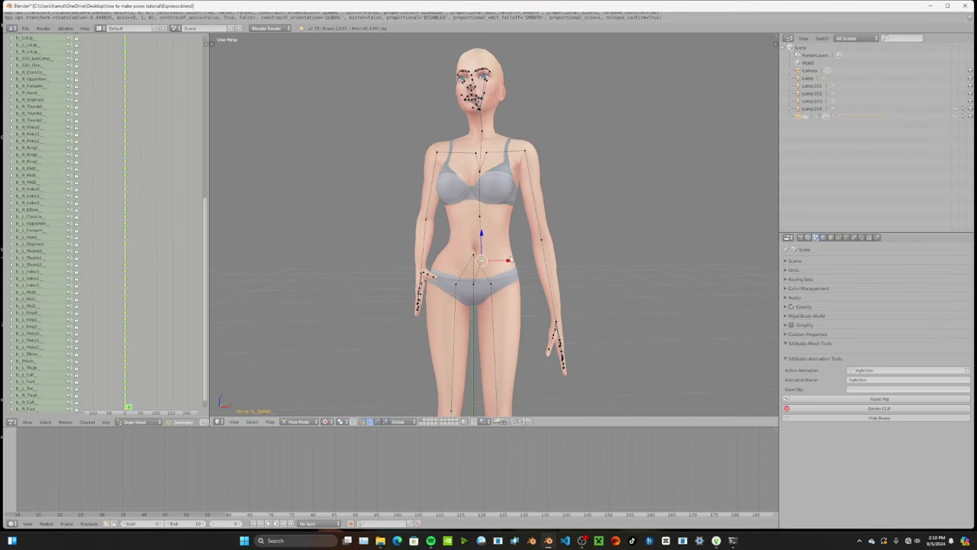
Undo the base spine bone's sideways move and nudge the bone slightly along the global Y axis.
key(ctrl+z)
middle_drag(511, 257, 588, 258)
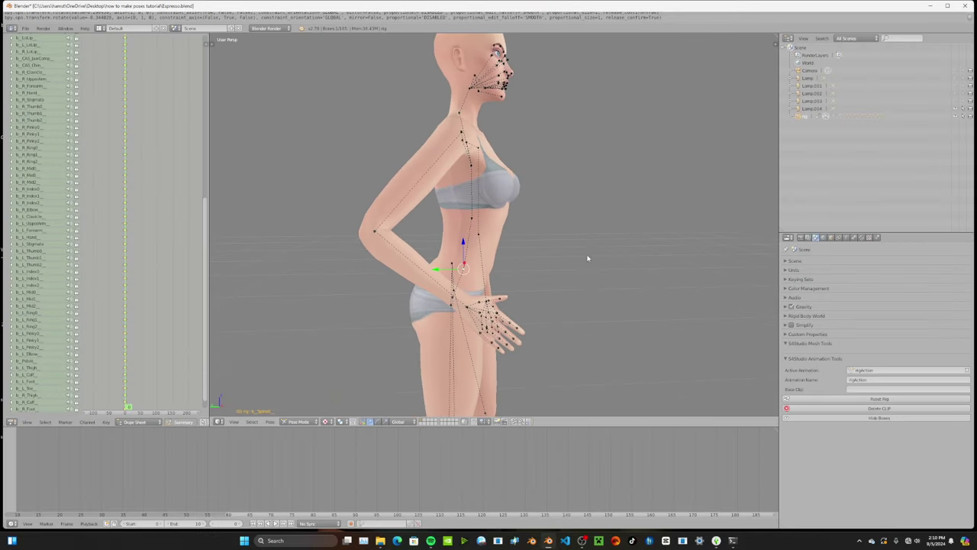
drag(446, 265, 443, 266)
key(KP_1)
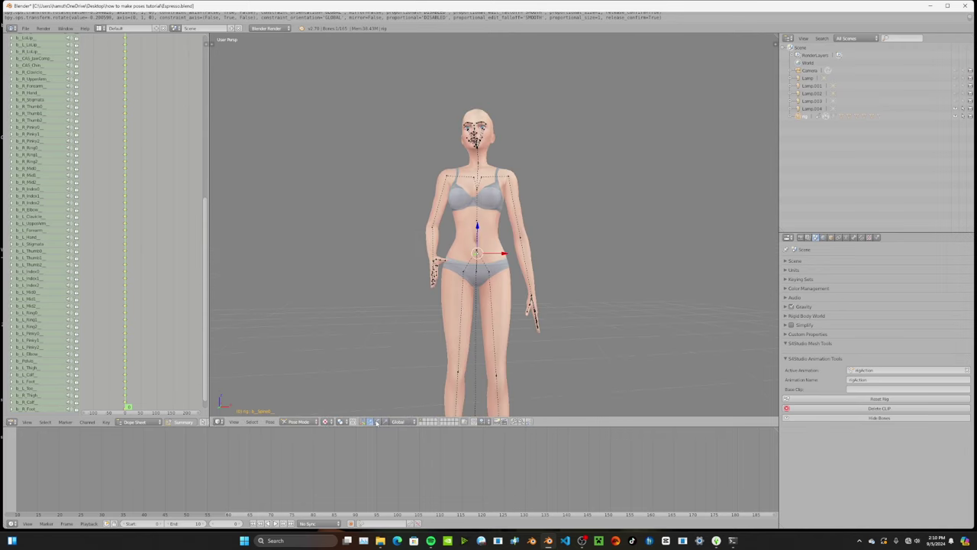
Rotate the base spine bone to adjust the torso's tilt at the hips.
click(378, 422)
middle_drag(386, 308, 418, 323)
mouse_move(463, 256)
mouse_down()
mouse_move(445, 262)
mouse_move(465, 266)
mouse_move(447, 258)
mouse_move(462, 258)
mouse_up()
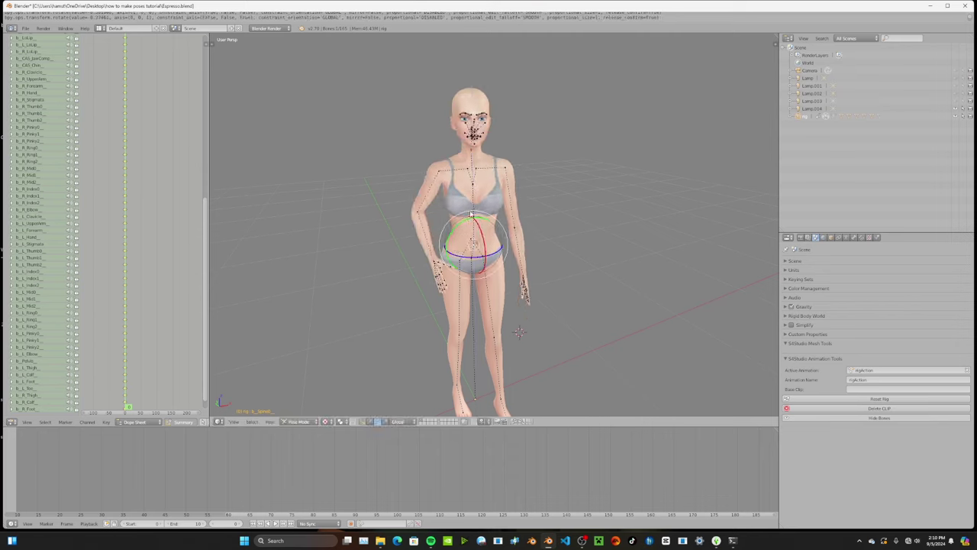
scroll(471, 214, up, 2)
drag(460, 265, 475, 265)
middle_drag(527, 291, 435, 294)
scroll(489, 290, down, 3)
Try rotating a bone around the hips, and undo the rotation.
right_click(513, 301)
drag(484, 261, 507, 264)
key(ctrl+z)
Rotate the spine bone in the upper torso to adjust the figure's lean.
middle_drag(507, 264, 584, 279)
right_click(478, 197)
drag(481, 216, 491, 207)
scroll(491, 206, up, 2)
scroll(502, 204, down, 3)
middle_drag(523, 204, 428, 200)
scroll(504, 191, up, 3)
Rotate the left arm bones to raise the forearm and bring the hand up in front of the chest.
right_click(528, 153)
right_click(526, 256)
drag(533, 229, 528, 246)
middle_drag(529, 246, 588, 243)
right_click(488, 192)
drag(475, 200, 482, 209)
middle_drag(482, 209, 542, 207)
Rotate the neck bone slightly to adjust the tilt of the head.
right_click(517, 162)
middle_drag(489, 175, 573, 176)
scroll(481, 229, down, 3)
scroll(458, 190, up, 3)
right_click(453, 139)
drag(448, 119, 449, 127)
scroll(458, 168, down, 2)
middle_drag(459, 168, 427, 171)
Shift the mid-torso spine bone slightly along the global Y axis to correct the torso's front-to-back position.
right_click(452, 297)
middle_drag(452, 244, 479, 248)
right_click(462, 255)
middle_drag(400, 352, 458, 350)
click(370, 421)
middle_drag(458, 305, 428, 307)
right_click(484, 232)
middle_drag(473, 252, 489, 237)
right_click(466, 215)
drag(438, 219, 441, 219)
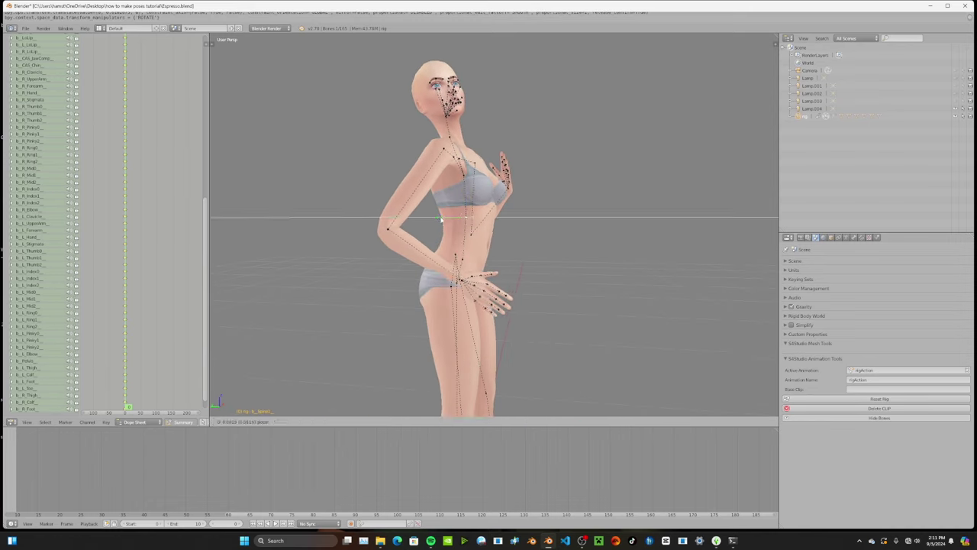
click(440, 219)
middle_drag(441, 219, 480, 325)
Rotate the right leg's bone at the knee to adjust the bend of the leg.
scroll(480, 325, down, 2)
middle_drag(602, 296, 527, 305)
click(378, 421)
right_click(471, 267)
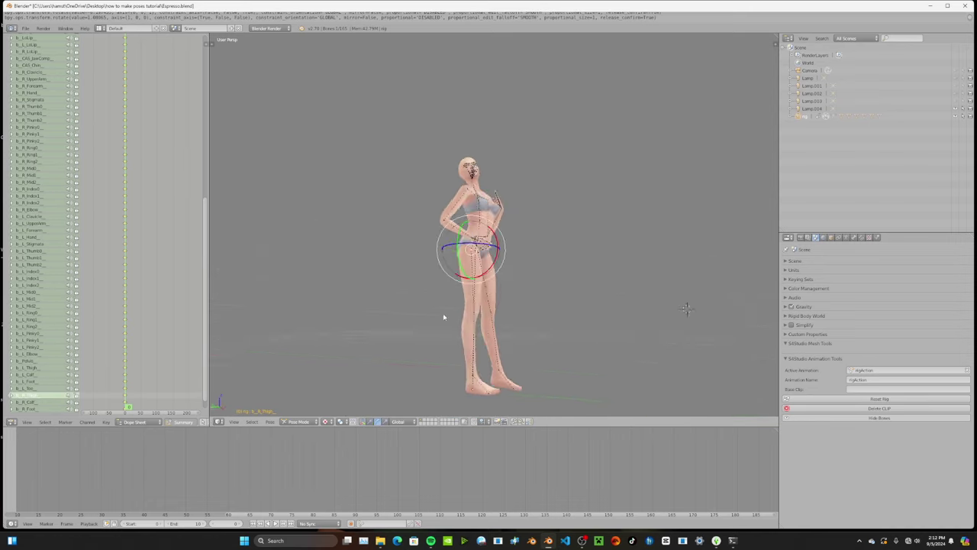
scroll(445, 316, up, 3)
right_click(456, 365)
shift+middle_drag(489, 366, 489, 256)
right_click(439, 145)
right_click(429, 256)
drag(424, 265, 451, 265)
Examine the raised left hand and the right hand on the hip up close from several angles.
middle_drag(535, 237, 514, 262)
scroll(514, 262, up, 3)
scroll(514, 262, down, 1)
middle_drag(420, 259, 505, 279)
middle_drag(505, 280, 592, 285)
scroll(453, 290, up, 2)
shift+middle_drag(564, 218, 580, 309)
scroll(526, 278, up, 5)
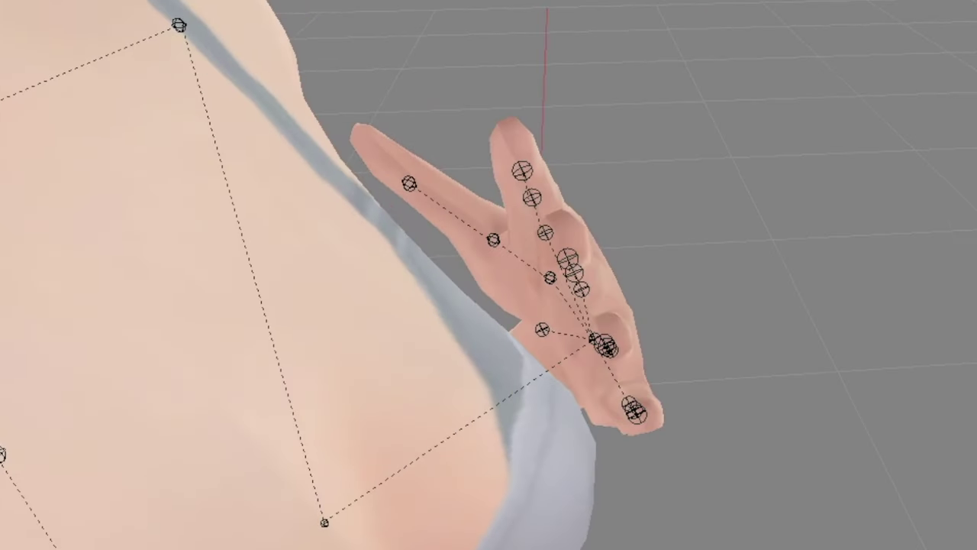
key(r)
click(581, 291)
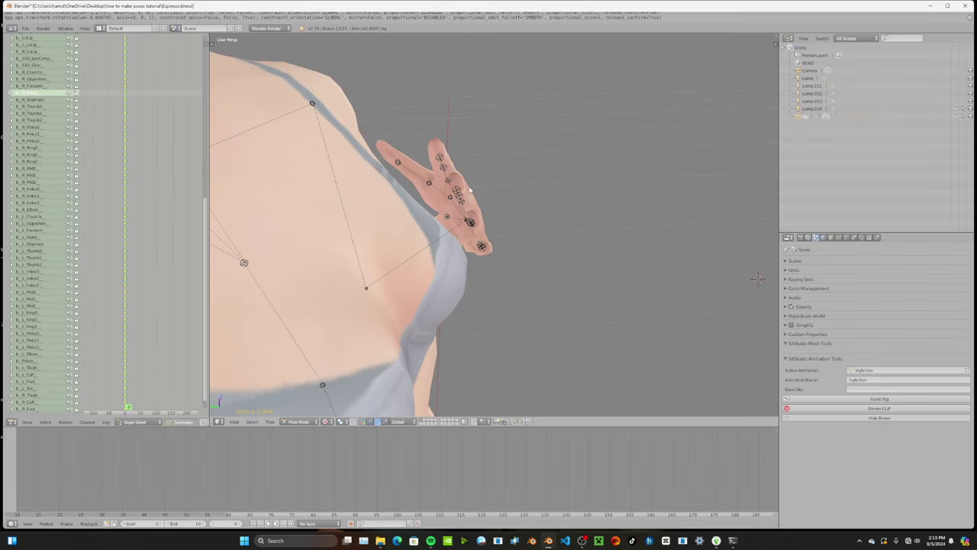
scroll(356, 195, down, 9)
middle_drag(356, 195, 727, 362)
scroll(449, 226, up, 4)
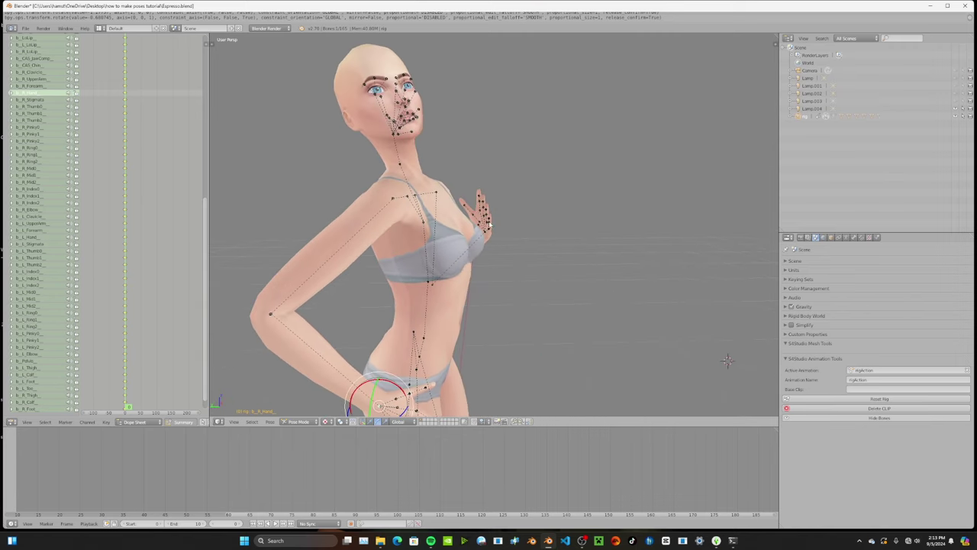
scroll(380, 276, down, 4)
middle_drag(424, 272, 394, 257)
scroll(388, 277, up, 3)
scroll(419, 281, up, 5)
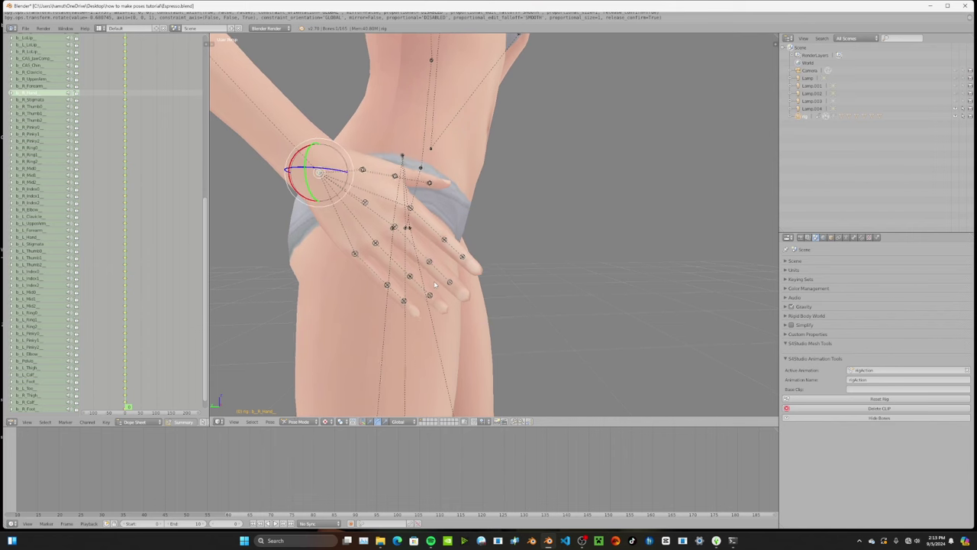
Insert a keyframe for the rig's bones at the current frame to store the finished pose.
scroll(494, 225, down, 5)
key(i)
click(471, 251)
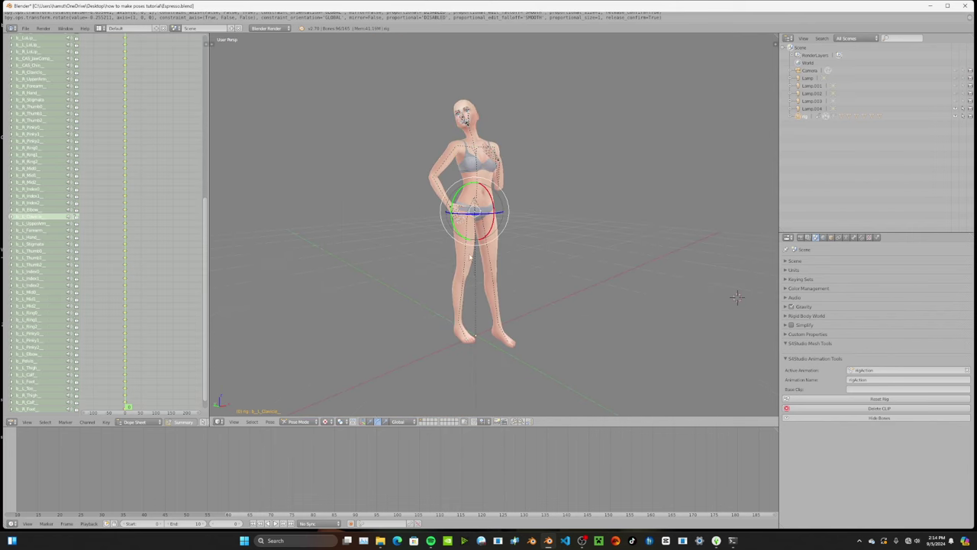
Save the finished pose to the existing Espresso.blend file.
scroll(425, 272, up, 4)
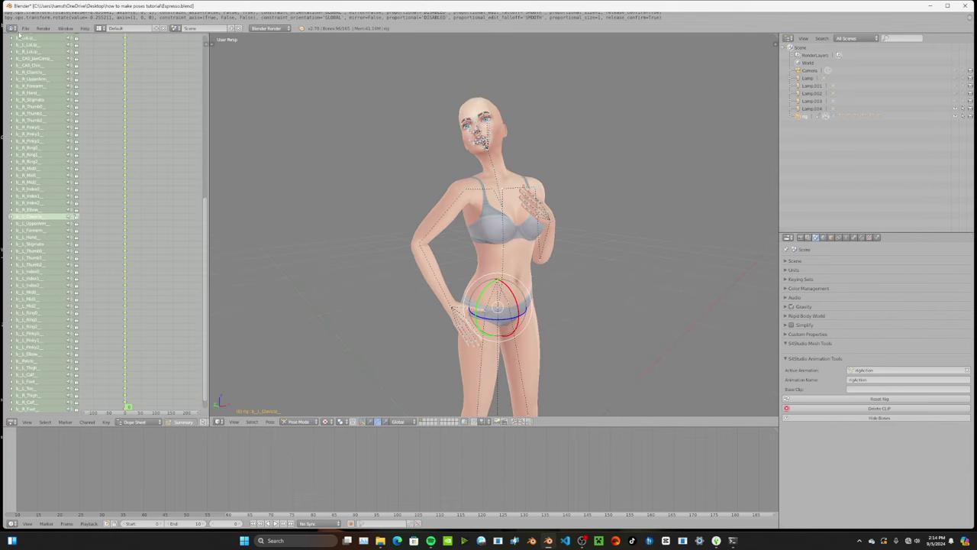
click(24, 29)
click(34, 86)
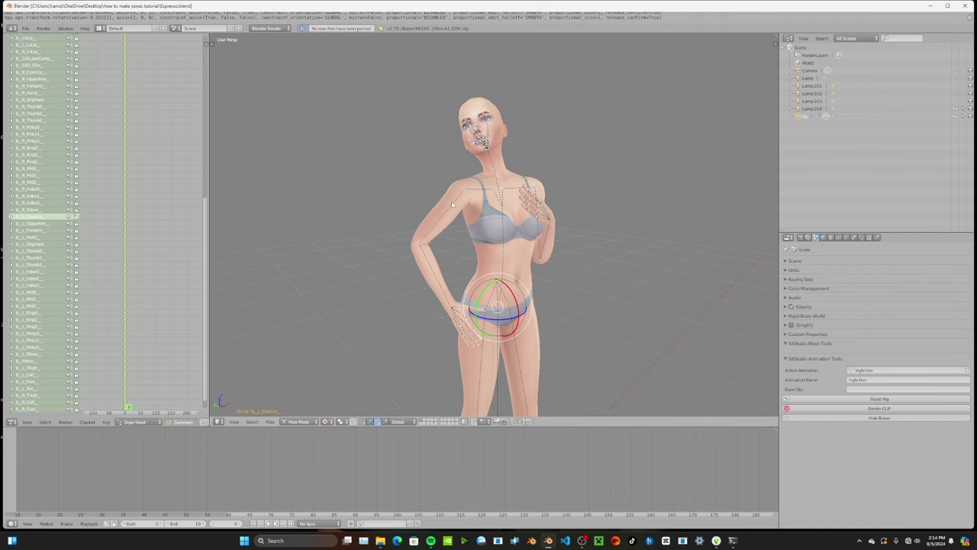